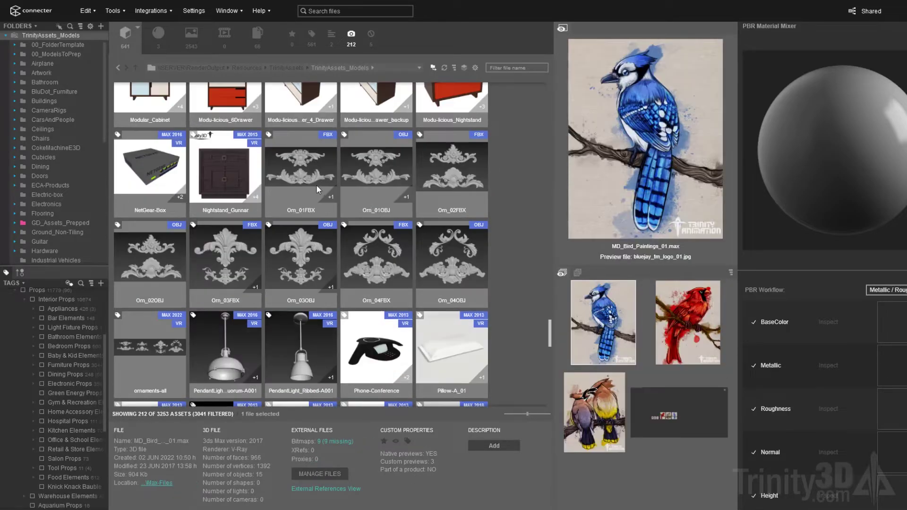
# Step: Inspect the ornament model in the 3D viewer and auto-assign previews to assets
pyautogui.doubleClick(317, 185)
pyautogui.moveTo(334, 221)
pyautogui.mouseDown()
pyautogui.moveTo(432, 292)
pyautogui.moveTo(474, 185)
pyautogui.mouseUp()
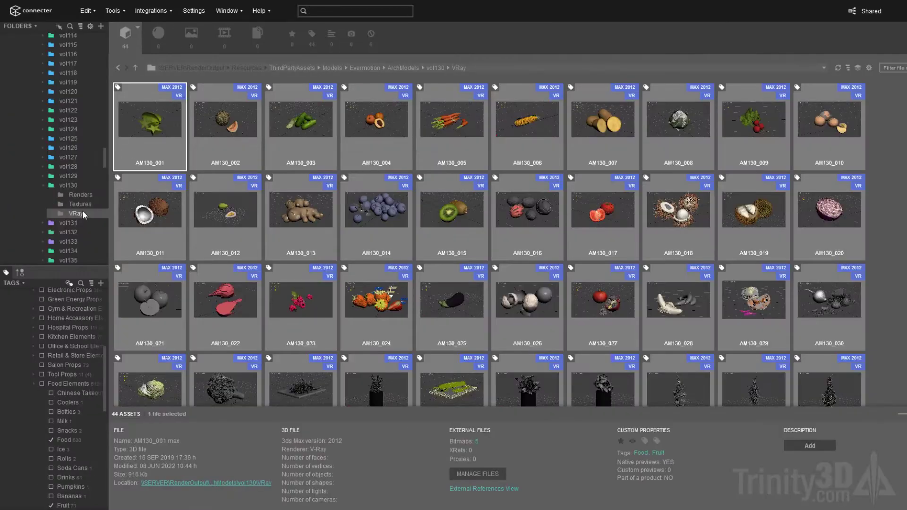
pyautogui.click(113, 11)
pyautogui.click(142, 57)
pyautogui.click(435, 354)
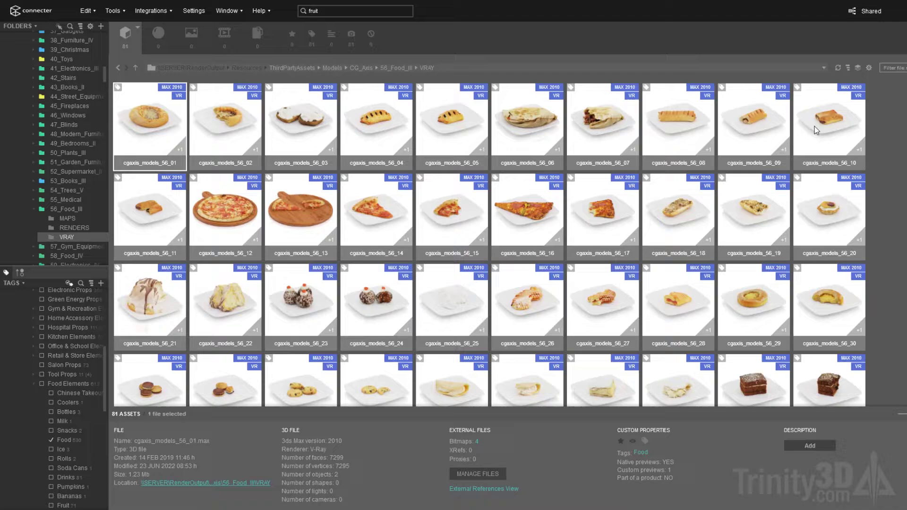
# Step: Batch rename the first ten pastry assets with the filename prefix CG5
pyautogui.keyDown('shift'); pyautogui.click(817, 130); pyautogui.keyUp('shift')
pyautogui.press('F2')
pyautogui.click(191, 291)
pyautogui.write('CG5')
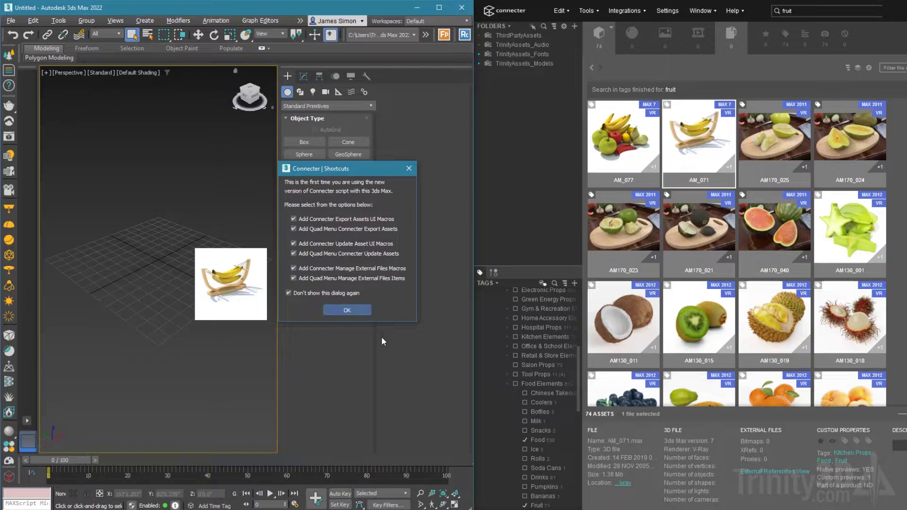
# Step: Merge the coconut model AM130_011 into the 3ds Max scene and frame it
pyautogui.click(347, 310)
pyautogui.moveTo(624, 322); pyautogui.dragTo(187, 289)
pyautogui.click(186, 299)
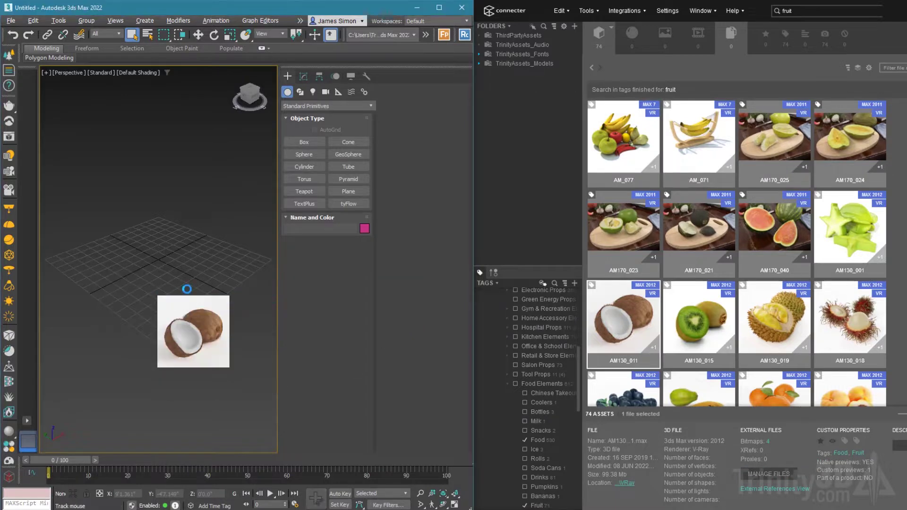
pyautogui.press('z')
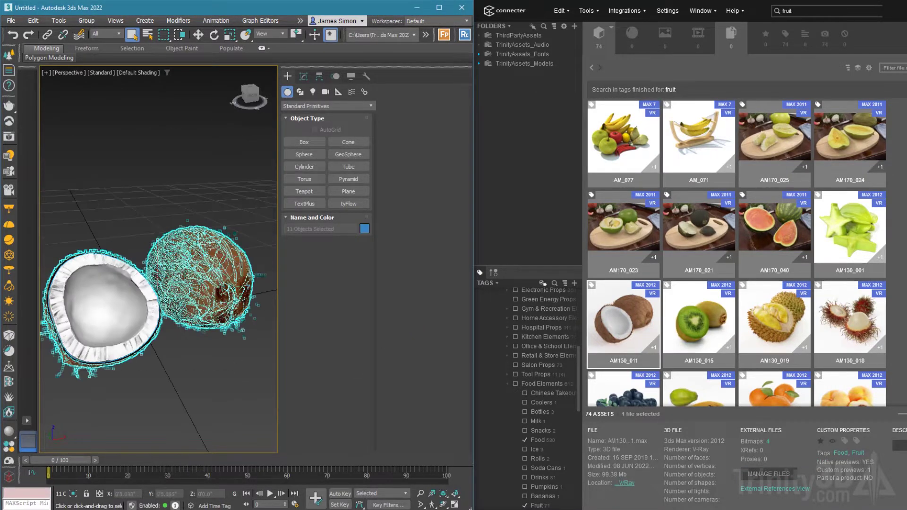
# Step: Replace the coconut with the kiwi model AM130_015, aligned in place, and frame it
pyautogui.moveTo(700, 322); pyautogui.dragTo(219, 268)
pyautogui.click(265, 296)
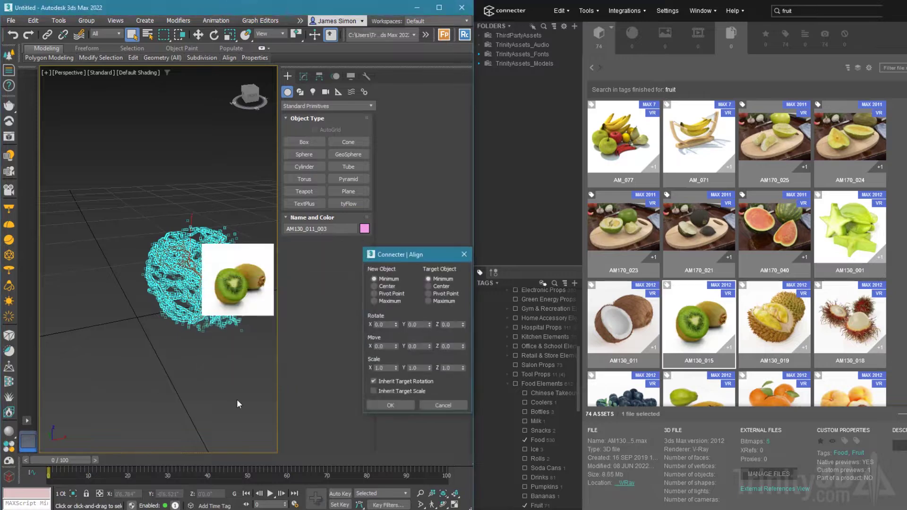
pyautogui.click(397, 401)
pyautogui.press('z')
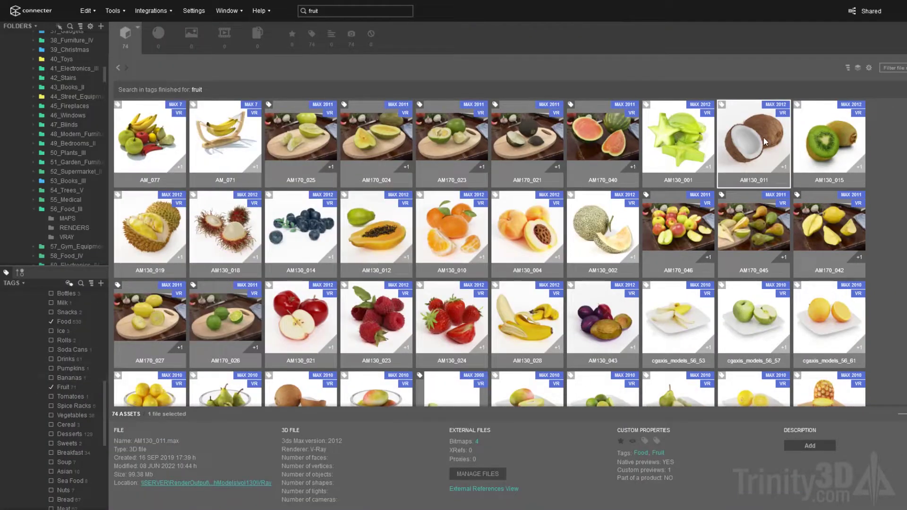
# Step: Create a Coconut tag under the Fruit subtag for the coconut asset
pyautogui.rightClick(765, 142)
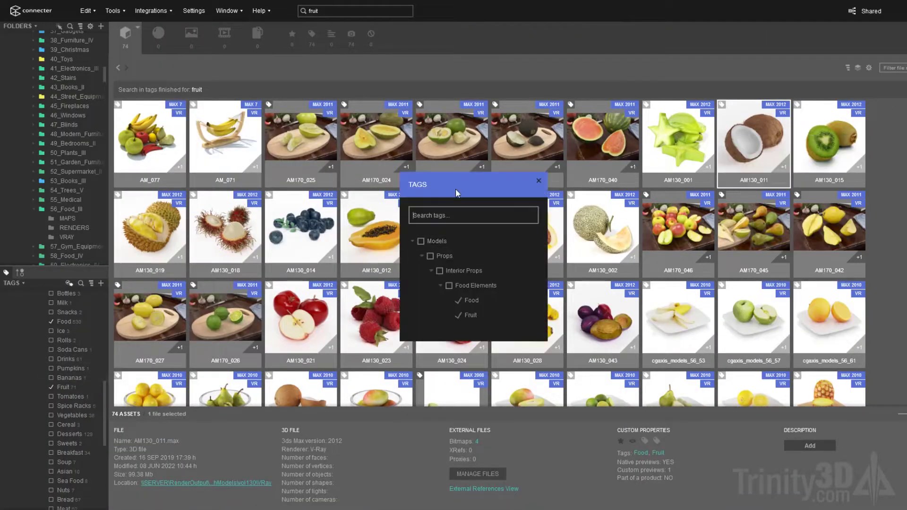
pyautogui.write('Coconut')
pyautogui.press('Return')
pyautogui.write('F')
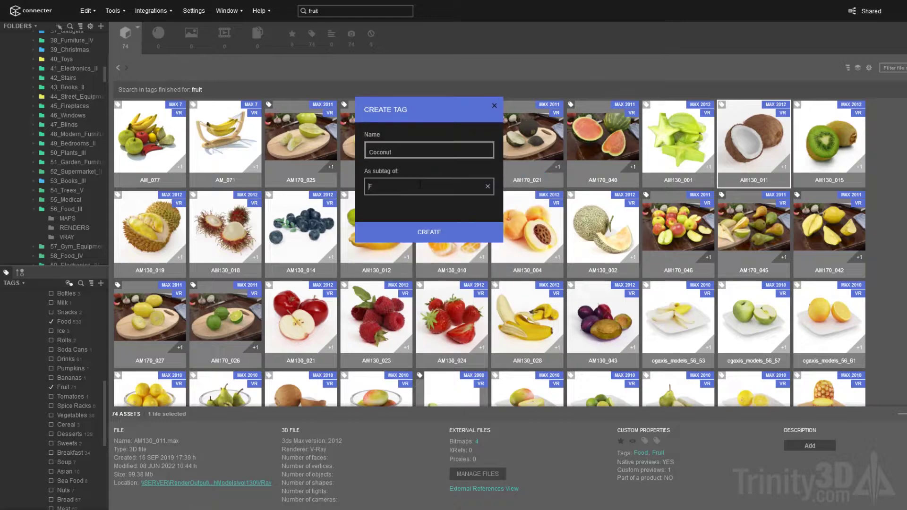
pyautogui.write('ruit')
pyautogui.press('Return')
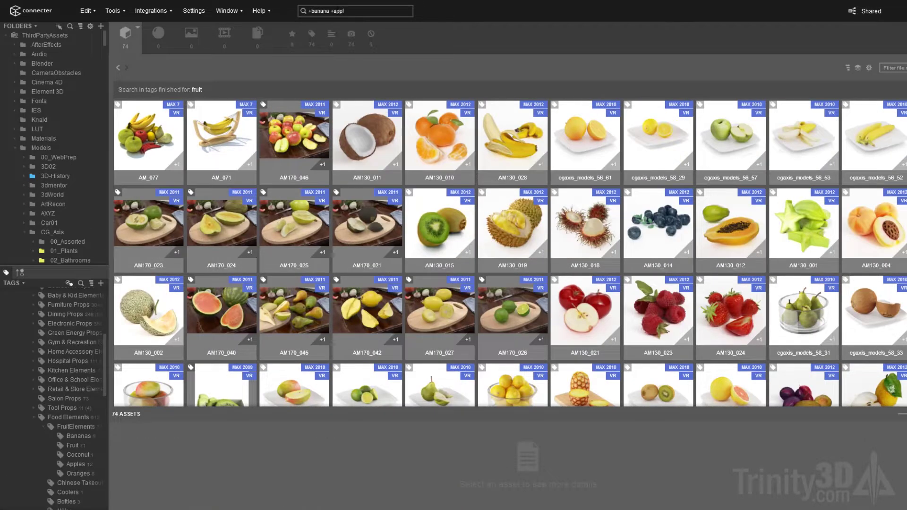
# Step: Search '+banana +apple -orange', then switch to a 'fruit' tag search
pyautogui.write('e -orange')
pyautogui.press('Return')
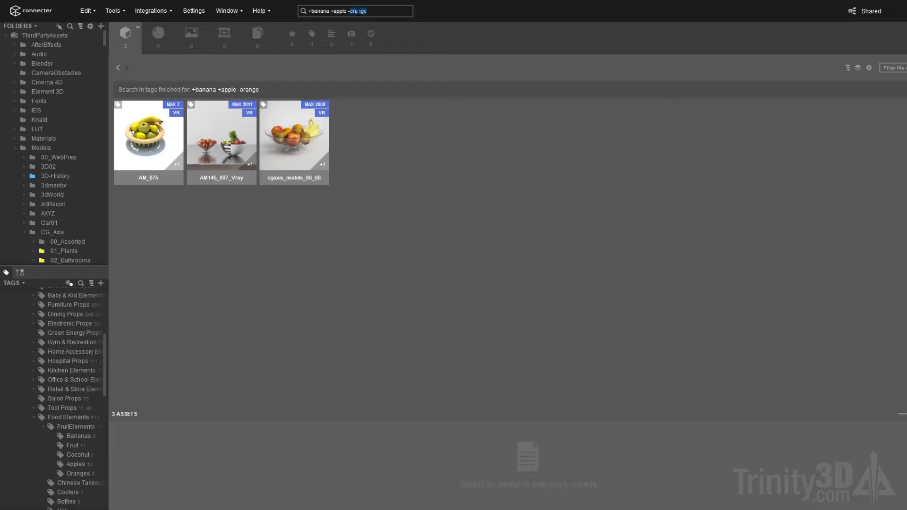
pyautogui.press('BackSpace')
pyautogui.write('fruit')
pyautogui.press('Return')
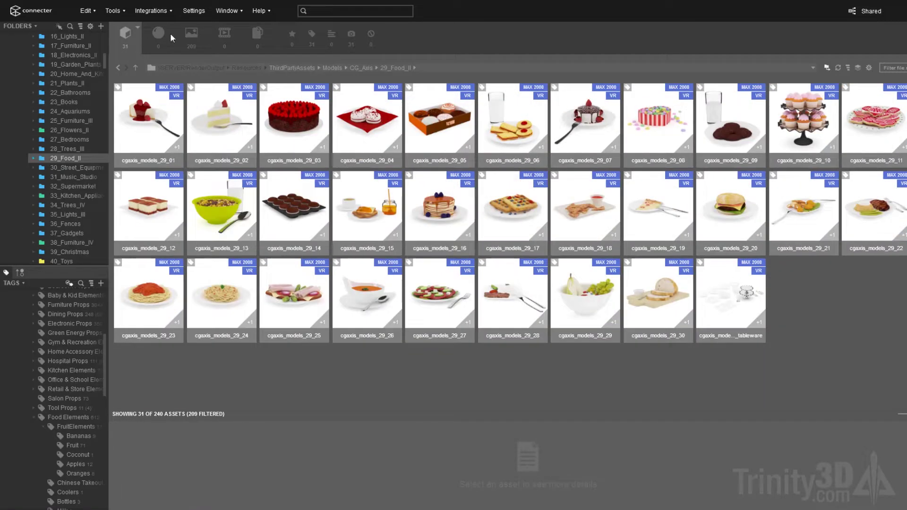
pyautogui.click(190, 36)
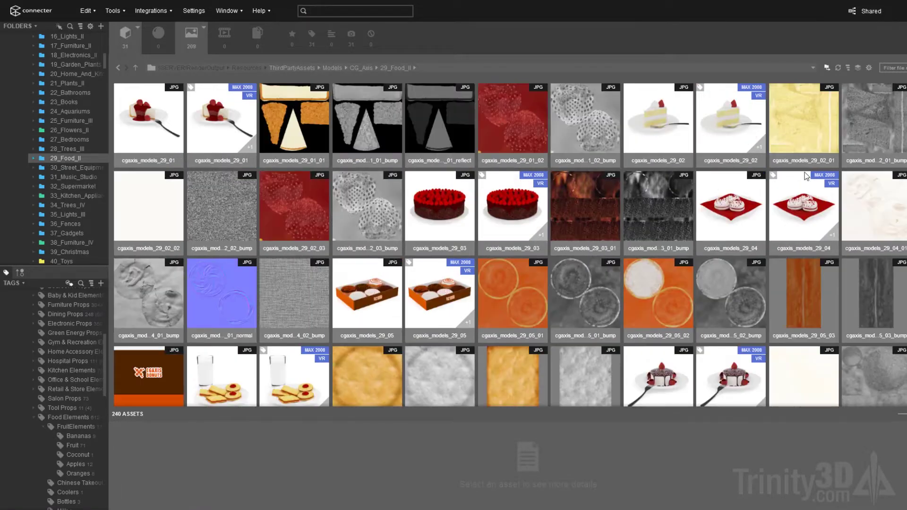
pyautogui.click(312, 35)
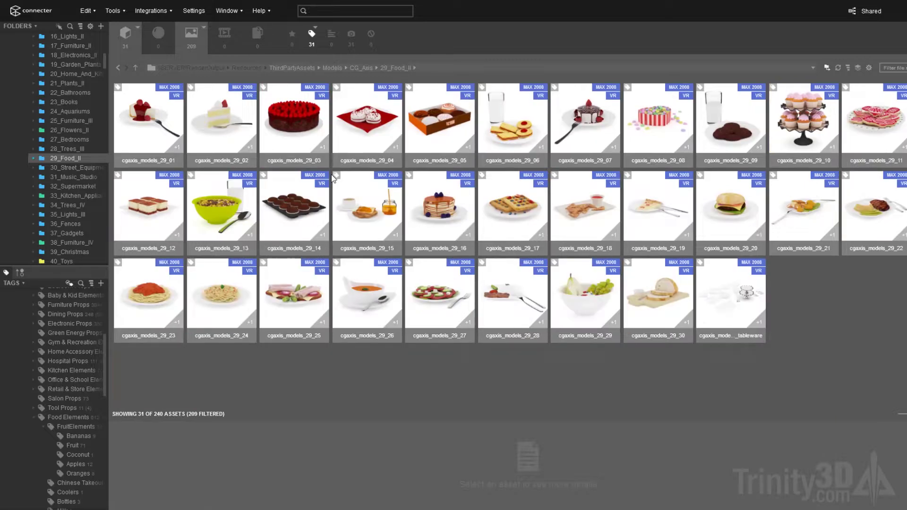
pyautogui.click(312, 37)
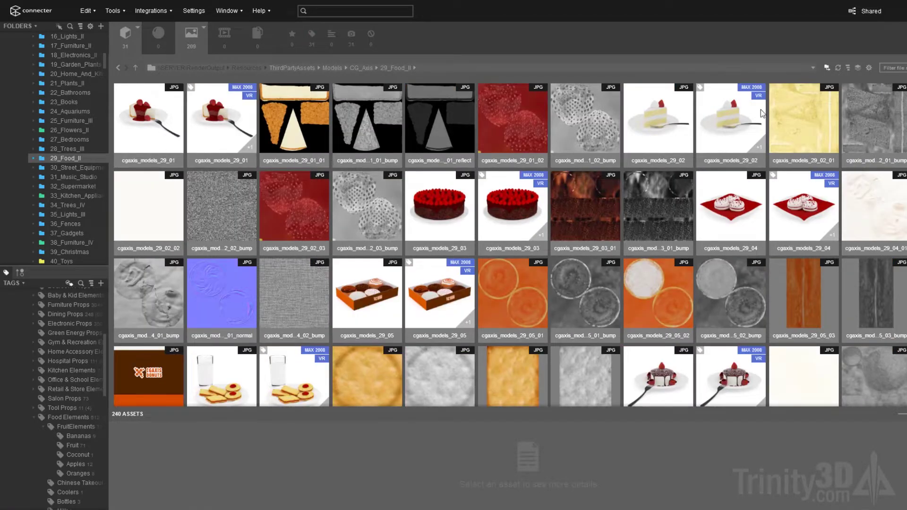
pyautogui.click(189, 41)
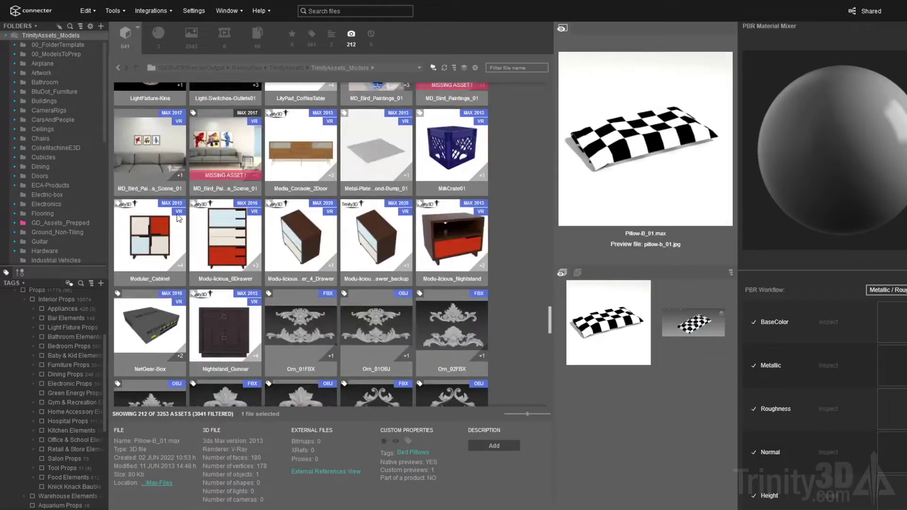
# Step: Search all tagged files for Food and narrow the results to the Fruit tag
pyautogui.scroll(10, 178, 217)
pyautogui.click(339, 11)
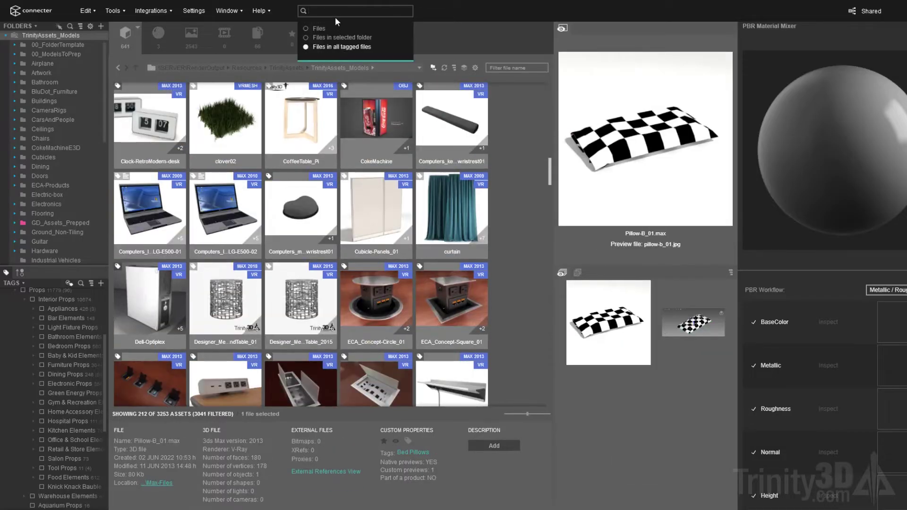
pyautogui.press('Return')
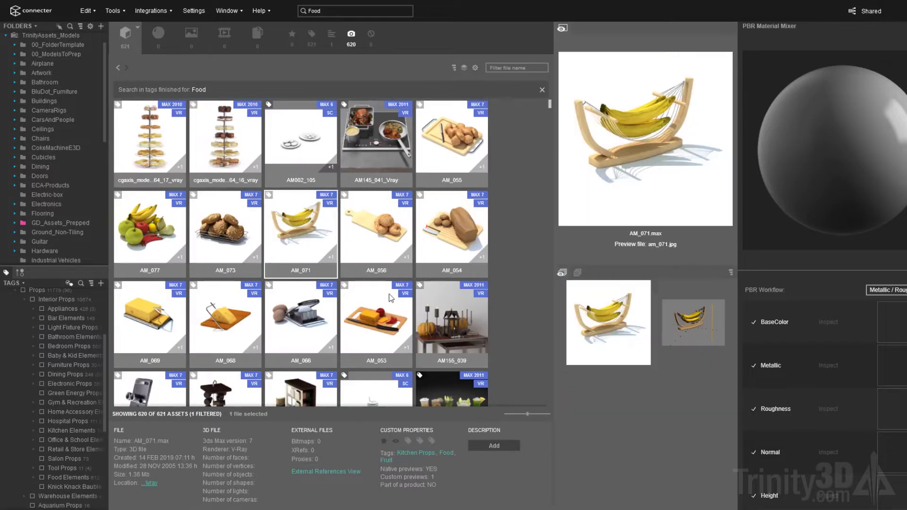
pyautogui.click(443, 454)
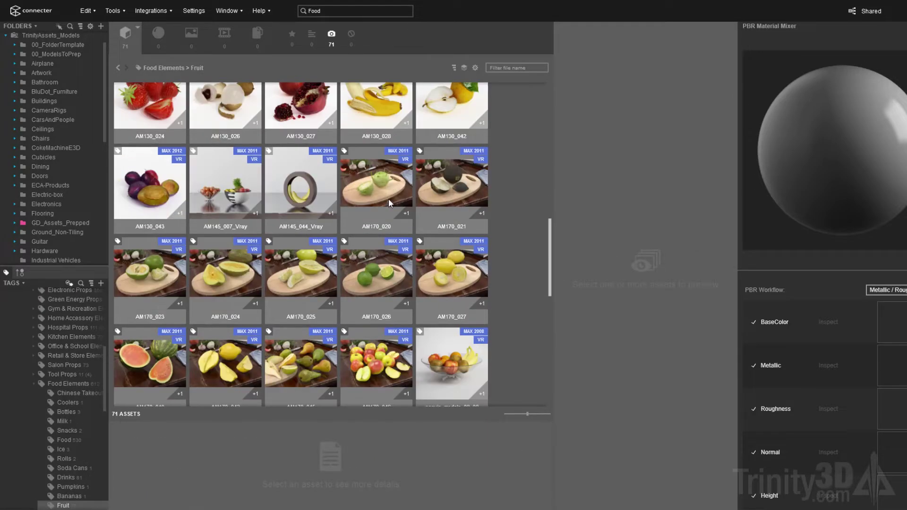
# Step: Preview fruit models including the bowl of lemons, then clear the search
pyautogui.click(389, 198)
pyautogui.scroll(-5, 400, 331)
pyautogui.click(400, 380)
pyautogui.scroll(10, 283, 260)
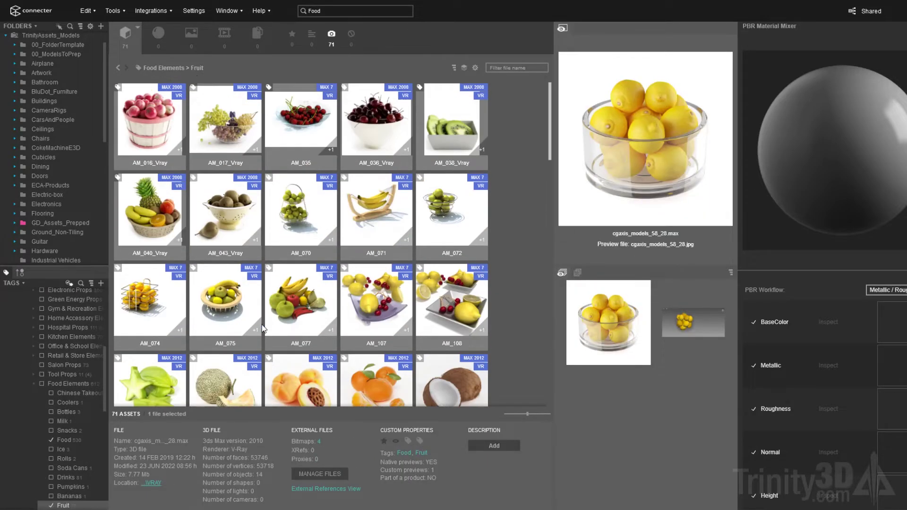
pyautogui.press('BackSpace')
pyautogui.press('BackSpace')
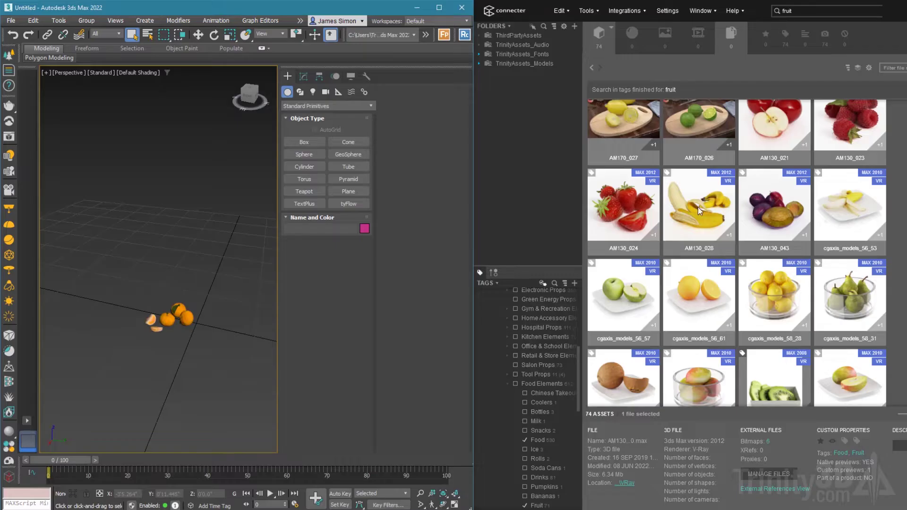
# Step: Drop the banana, starfruit AM130_001 and fruit bowl AM_077 into the 3ds Max viewport
pyautogui.moveTo(698, 207); pyautogui.dragTo(248, 290)
pyautogui.click(264, 300)
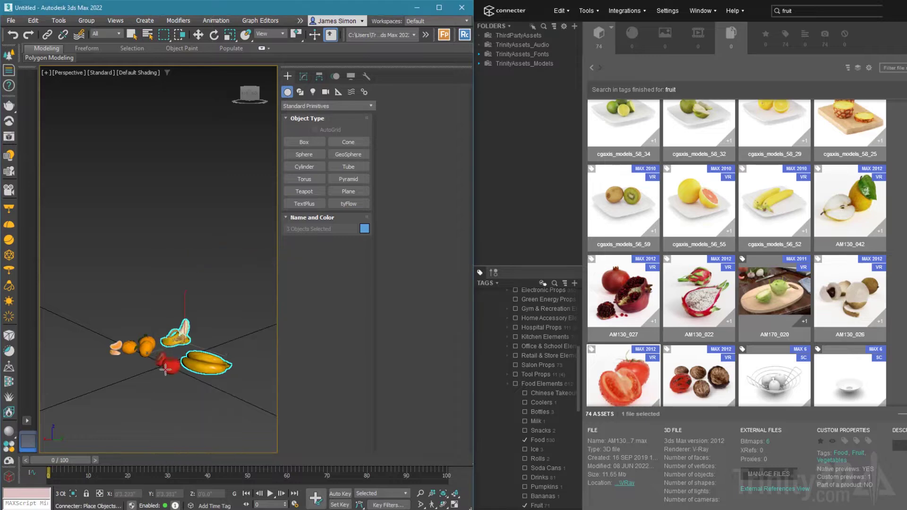
pyautogui.moveTo(840, 225); pyautogui.dragTo(212, 335)
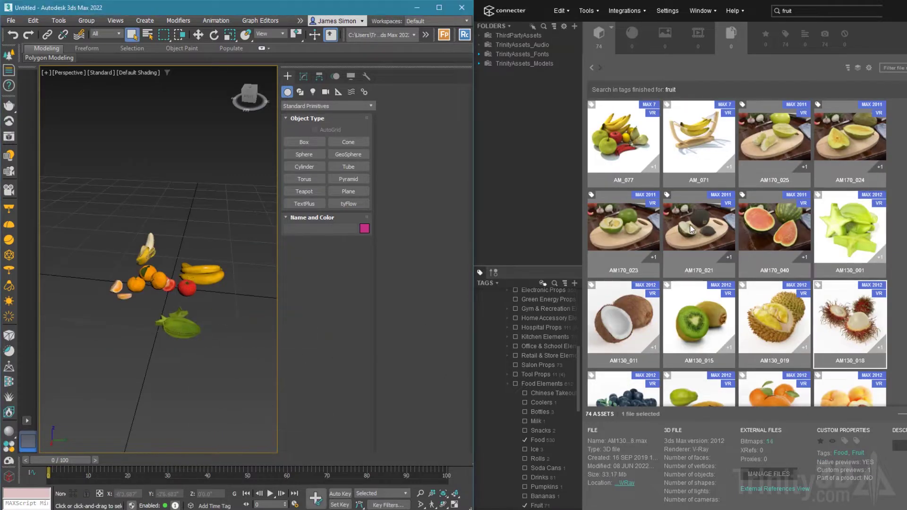
pyautogui.moveTo(692, 229); pyautogui.dragTo(231, 314)
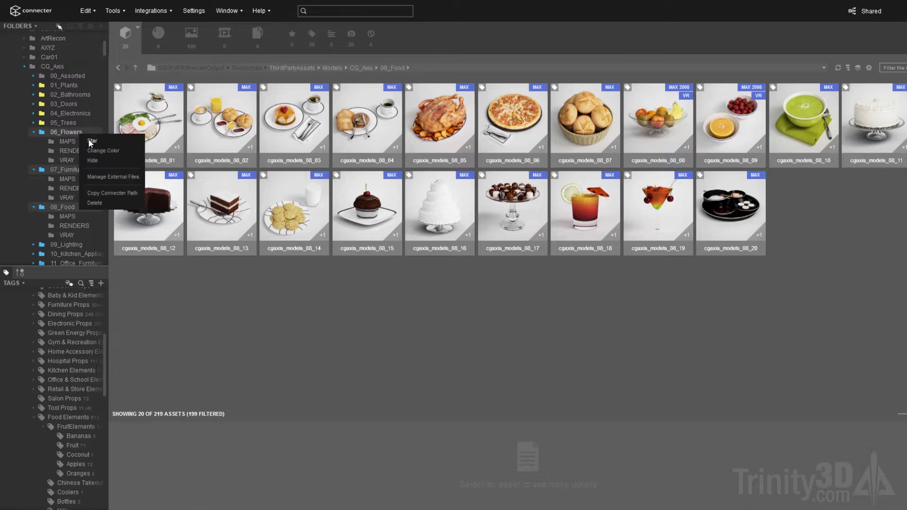
# Step: Hide the 06_Flowers, 07_Furniture and 08_Food folders and adjust their folder options
pyautogui.click(93, 161)
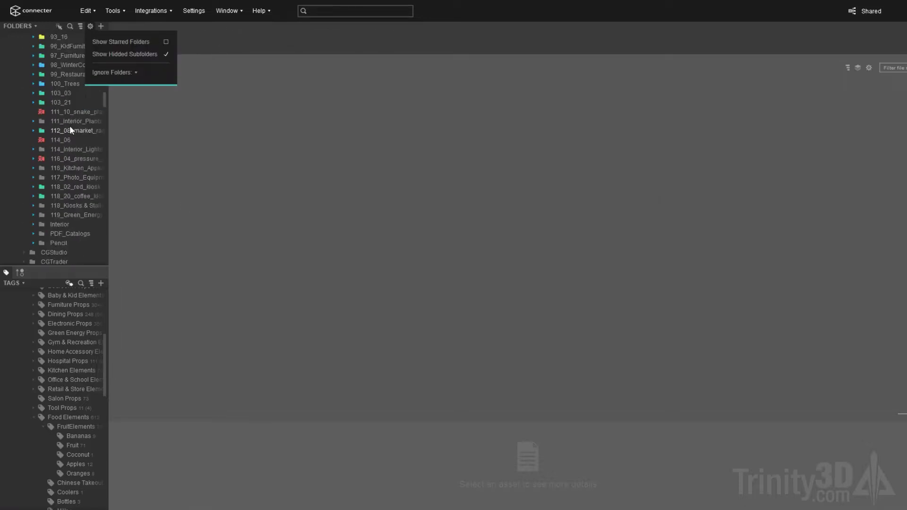
pyautogui.rightClick(69, 208)
pyautogui.click(154, 183)
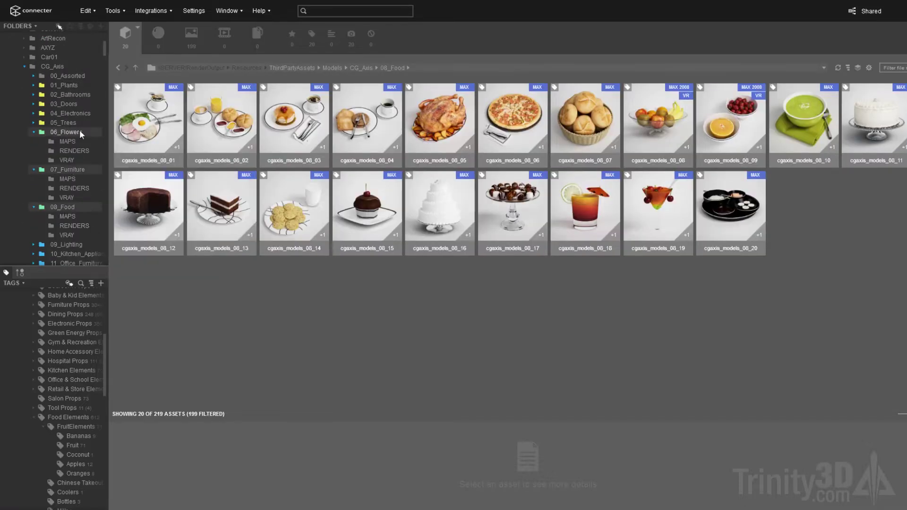
pyautogui.click(173, 121)
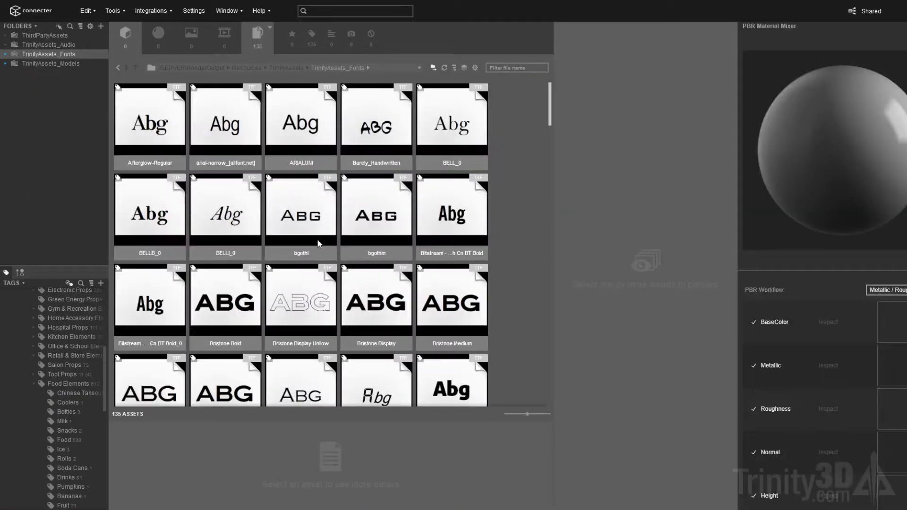
# Step: Add .ttf to the allowed file types, apply, and refresh the TrinityAssets_Fonts folder
pyautogui.scroll(-5, 318, 241)
pyautogui.scroll(-3, 317, 239)
pyautogui.scroll(-2, 321, 248)
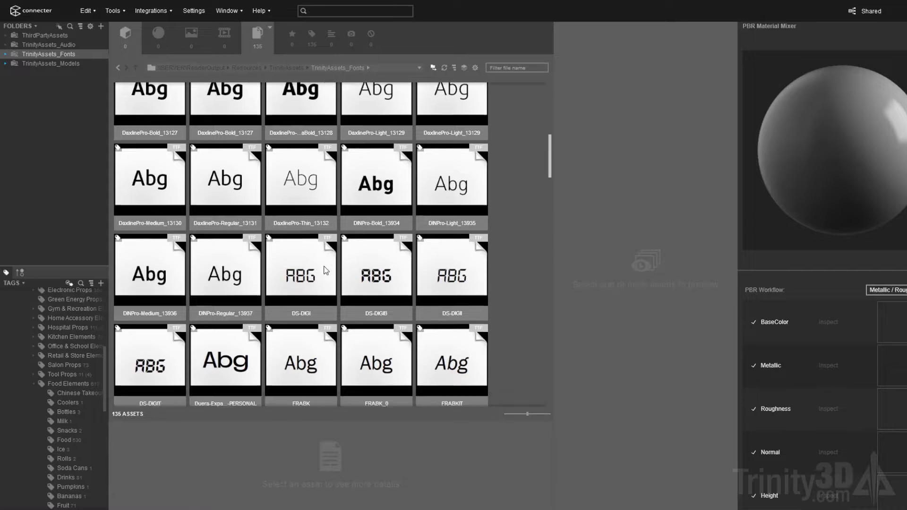
pyautogui.scroll(-2, 322, 246)
pyautogui.click(317, 200)
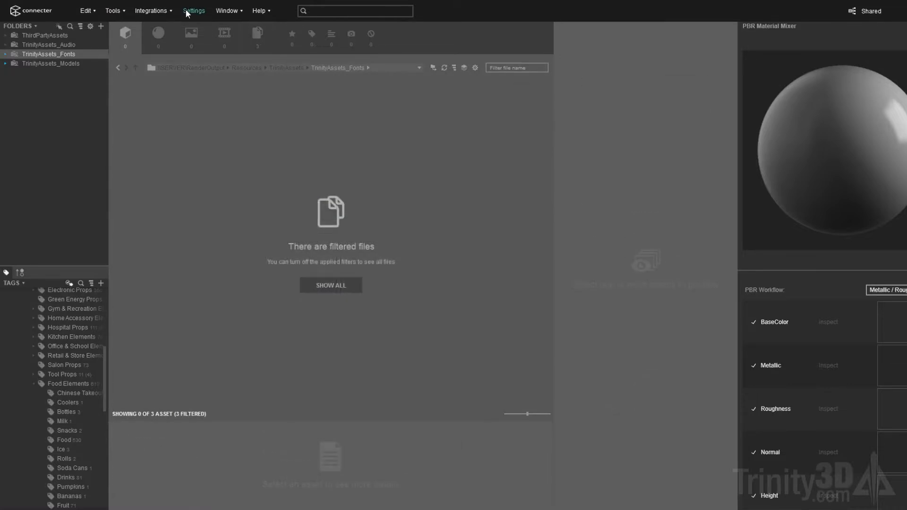
pyautogui.click(187, 12)
pyautogui.write('ttf')
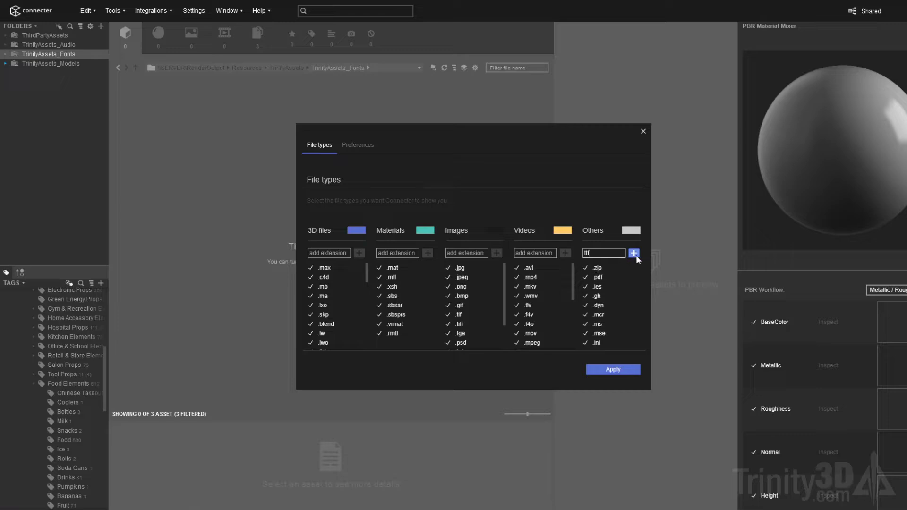
pyautogui.click(634, 253)
pyautogui.click(473, 295)
pyautogui.rightClick(65, 54)
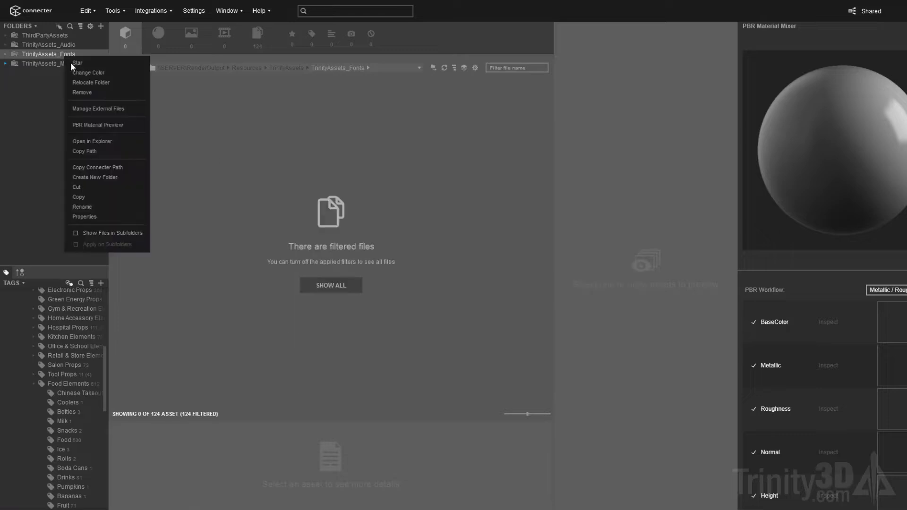
pyautogui.click(96, 131)
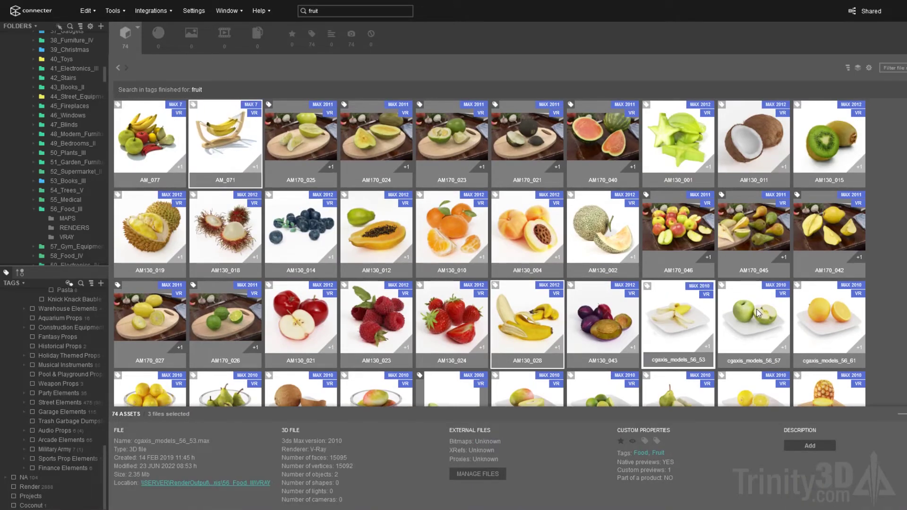
# Step: Add another fruit bowl to the selection and start tagging the selection 'Bananna'
pyautogui.scroll(-5, 303, 223)
pyautogui.keyDown('ctrl'); pyautogui.click(303, 223); pyautogui.keyUp('ctrl')
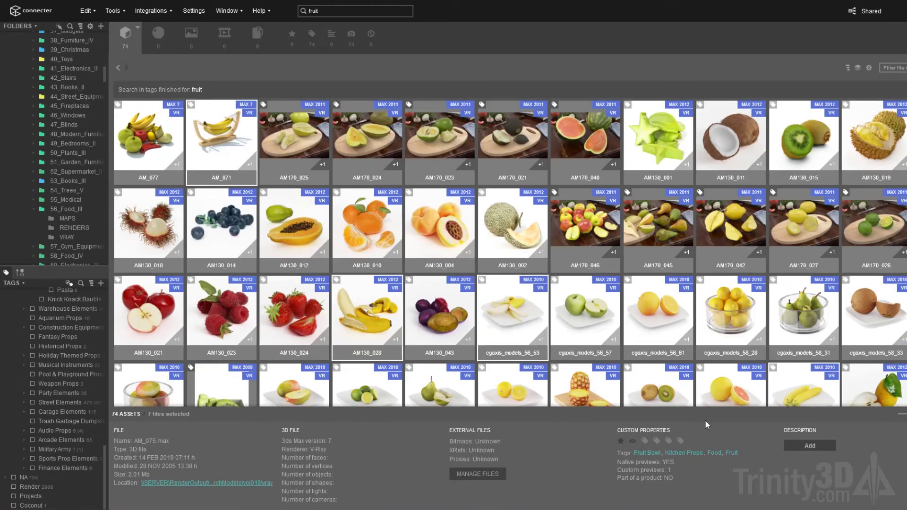
pyautogui.click(681, 441)
pyautogui.write('Bananna')
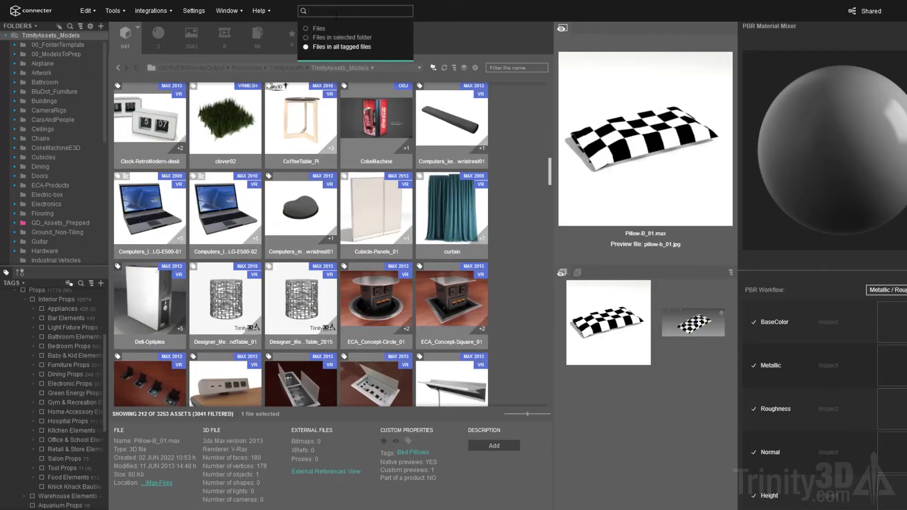
# Step: Run tag searches for Food then Fruit, previewing the AM_036_Vray and AM_035 cherry bowls
pyautogui.write('ood')
pyautogui.press('Return')
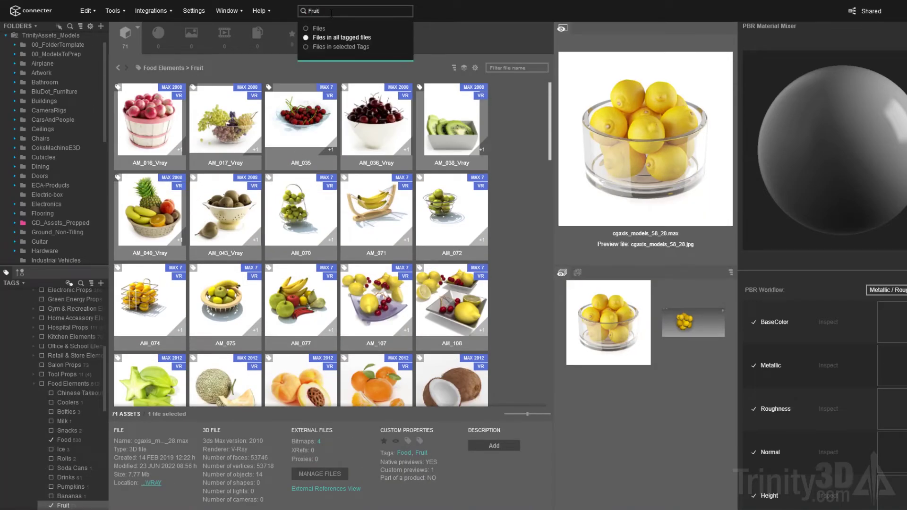
pyautogui.press('Return')
pyautogui.scroll(-5, 427, 241)
pyautogui.click(385, 283)
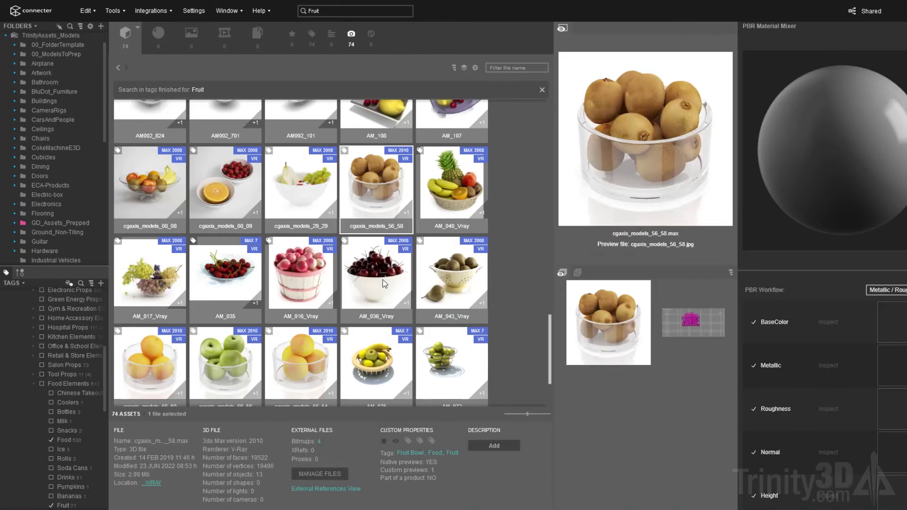
pyautogui.click(225, 270)
pyautogui.scroll(15, 330, 284)
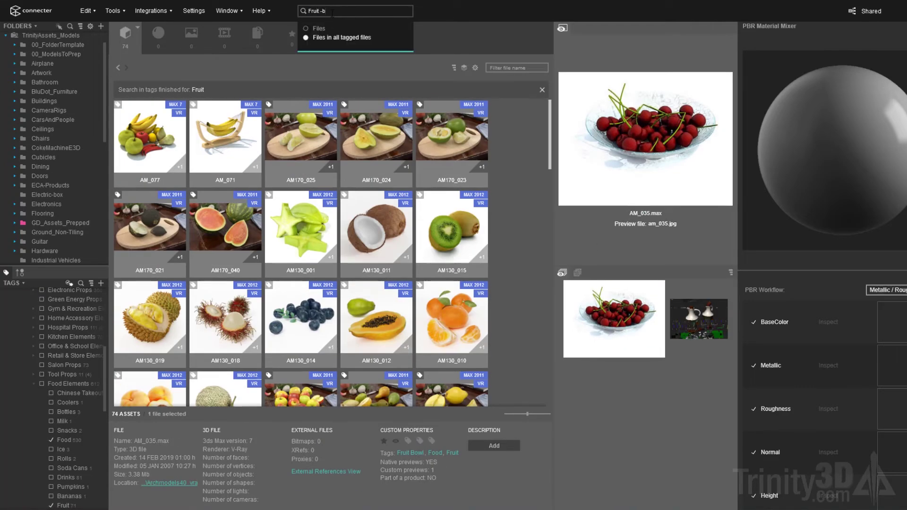
# Step: Run a 'fruit' tag search across the library
pyautogui.hotkey('ctrl', 'a')
pyautogui.write('fruit')
pyautogui.press('Return')
# Step: Give the coconut model AM130_011 a new 'Coconut' tag and enable Show Hidden Subfolders
pyautogui.rightClick(749, 142)
pyautogui.click(775, 278)
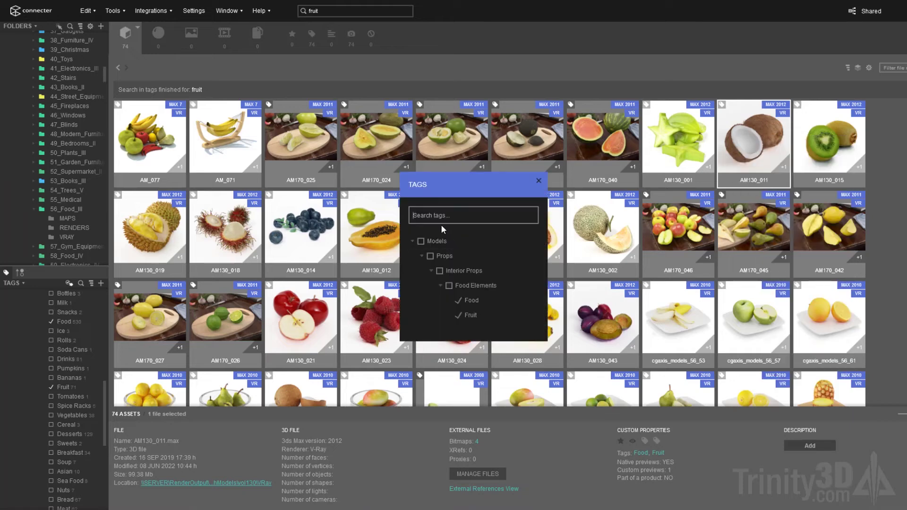
pyautogui.write('Coconut')
pyautogui.click(420, 183)
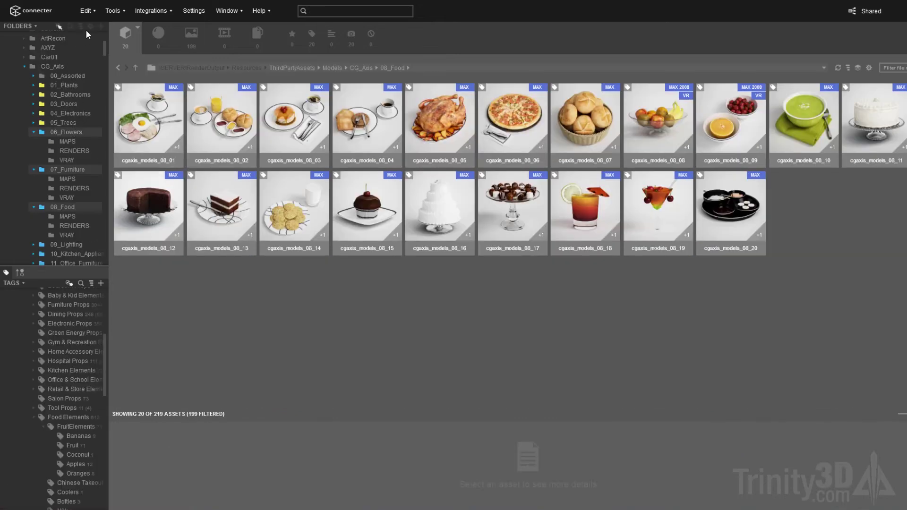
pyautogui.click(89, 27)
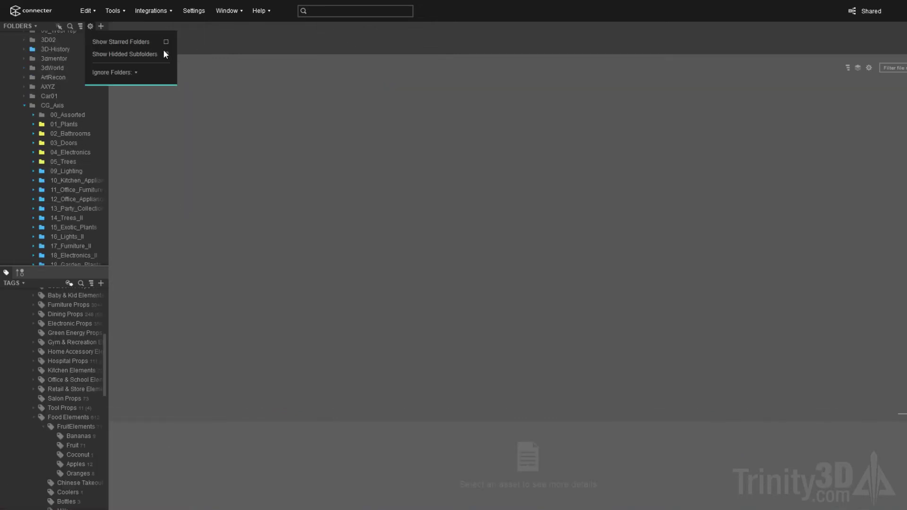
pyautogui.click(166, 54)
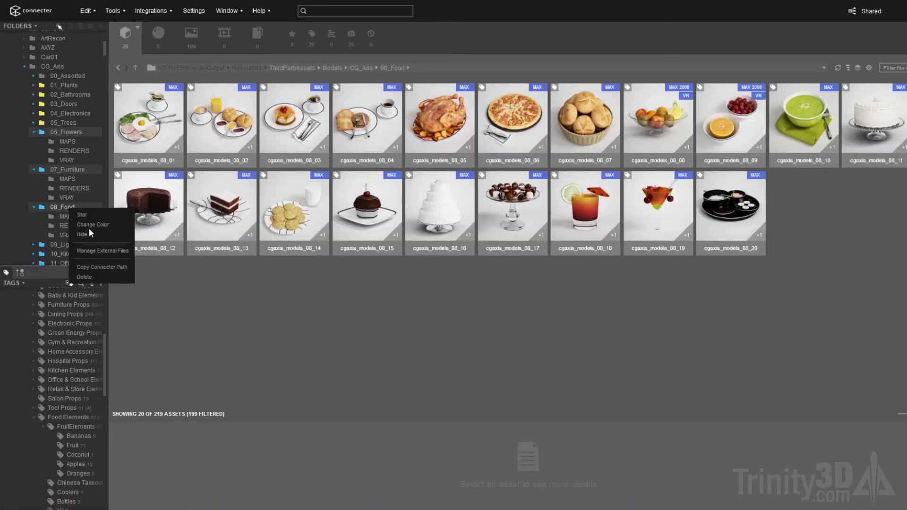
# Step: Recolour the unhidden food folders green
pyautogui.click(138, 97)
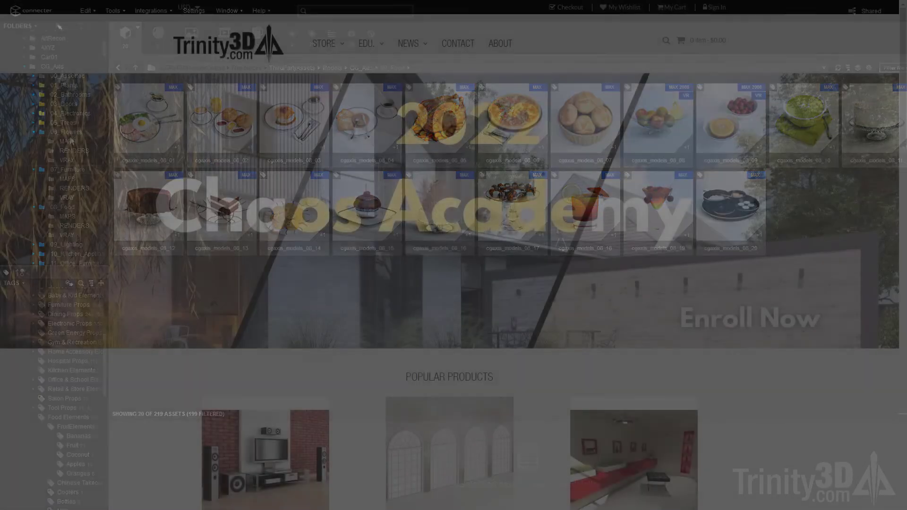